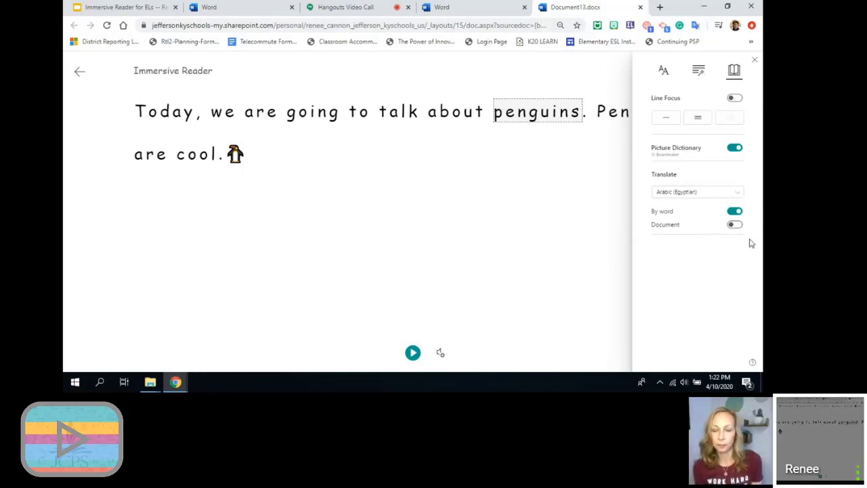
# - Turn on whole-document translation into Arabic (Egyptian) and switch the reader back to the original English text
pyautogui.click(737, 225)
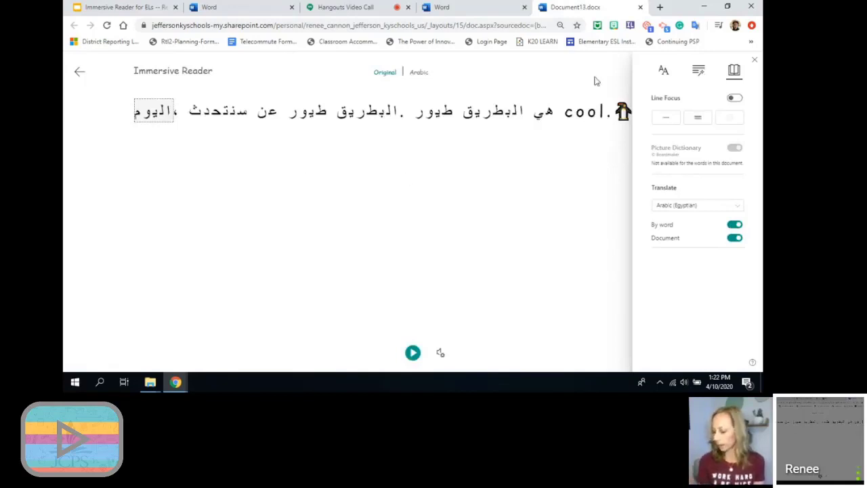
pyautogui.click(548, 193)
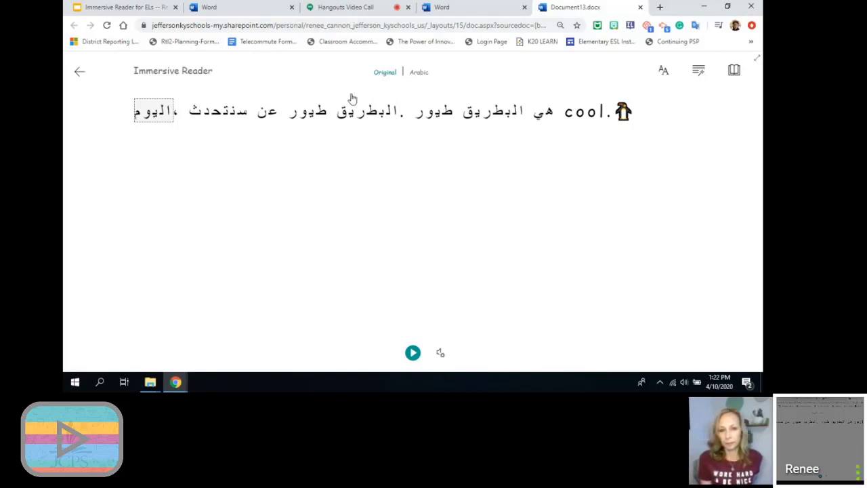
pyautogui.click(380, 75)
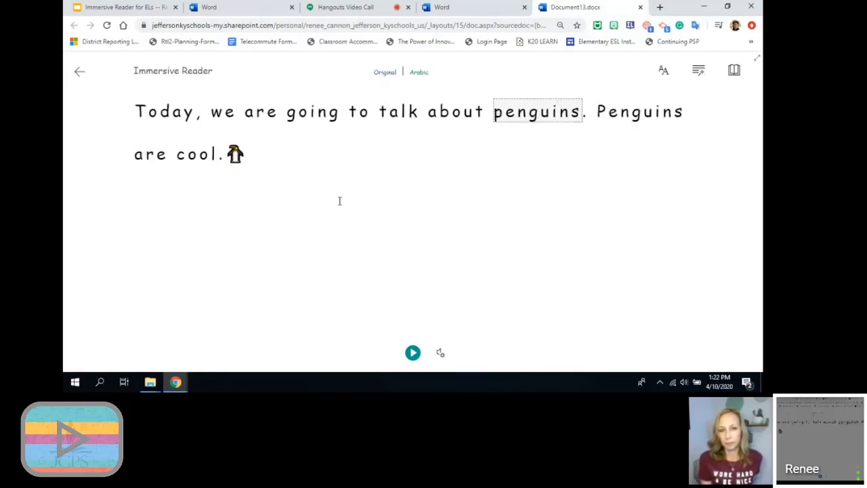
# - Play the Arabic translation of the document aloud and return to the original text
pyautogui.click(420, 76)
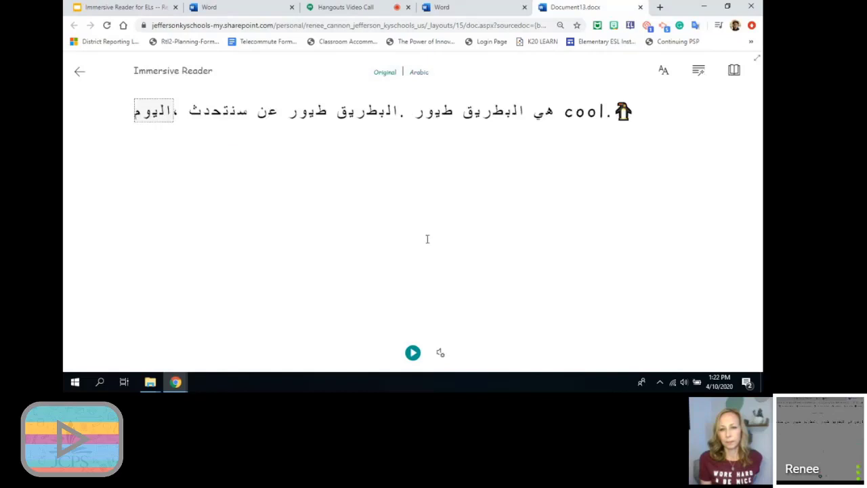
pyautogui.click(417, 357)
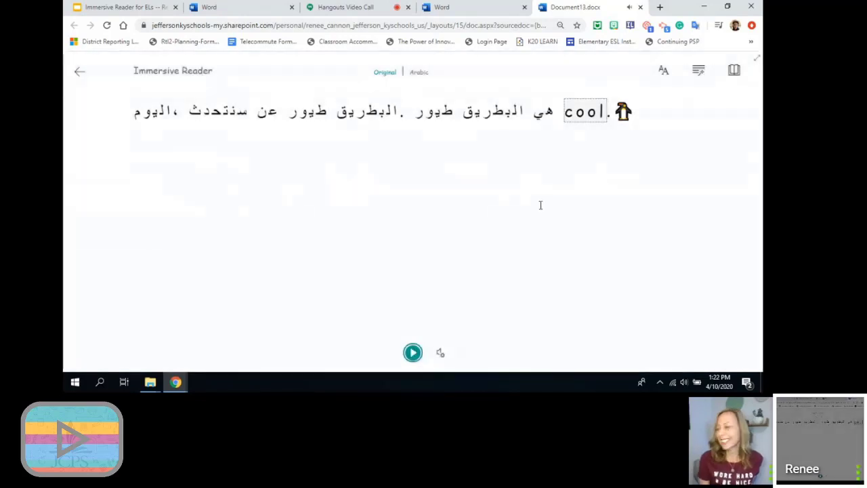
pyautogui.click(399, 73)
# - Change the translation language to Chinese Simplified (China) in the reading preferences
pyautogui.click(738, 72)
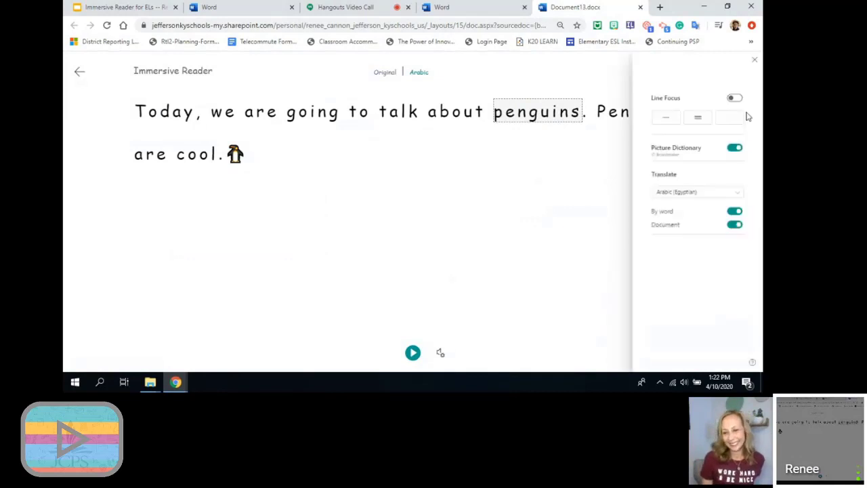
pyautogui.click(735, 194)
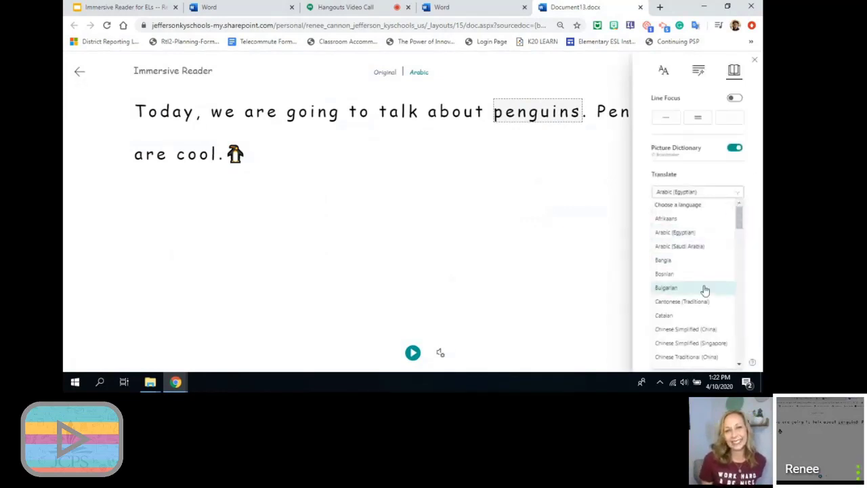
pyautogui.click(684, 329)
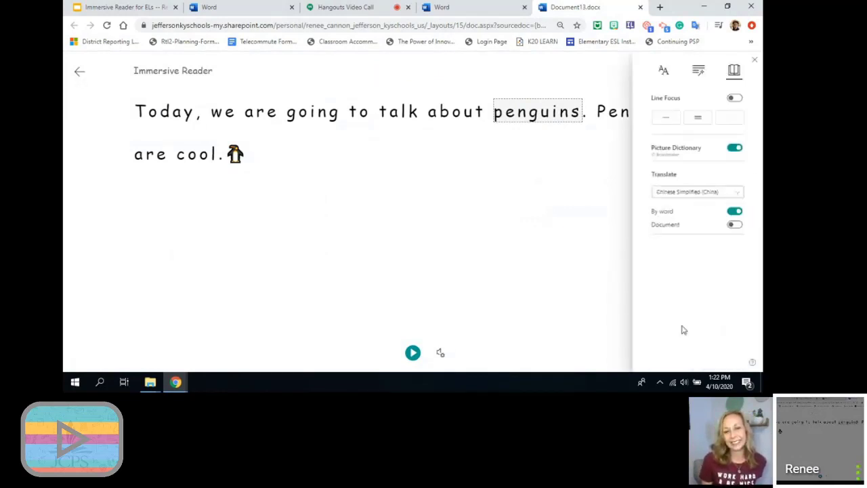
pyautogui.click(548, 222)
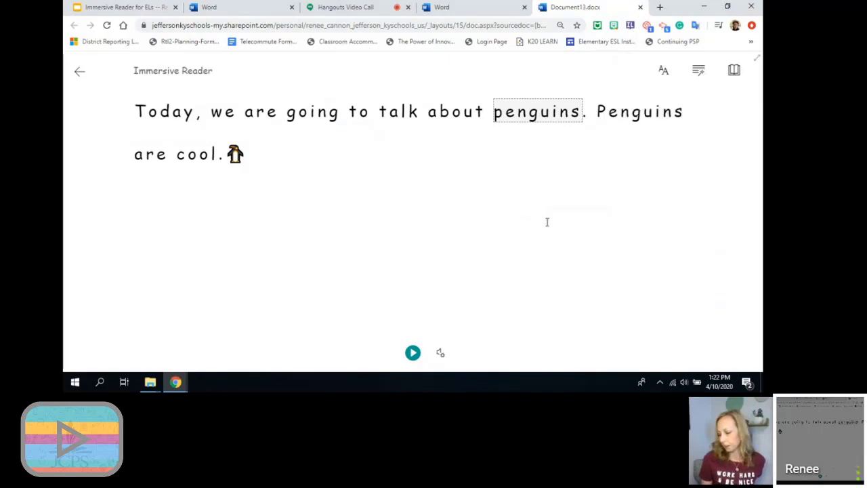
# - Turn on whole-document translation into Chinese Simplified and switch the reader back to the original English text
pyautogui.click(698, 70)
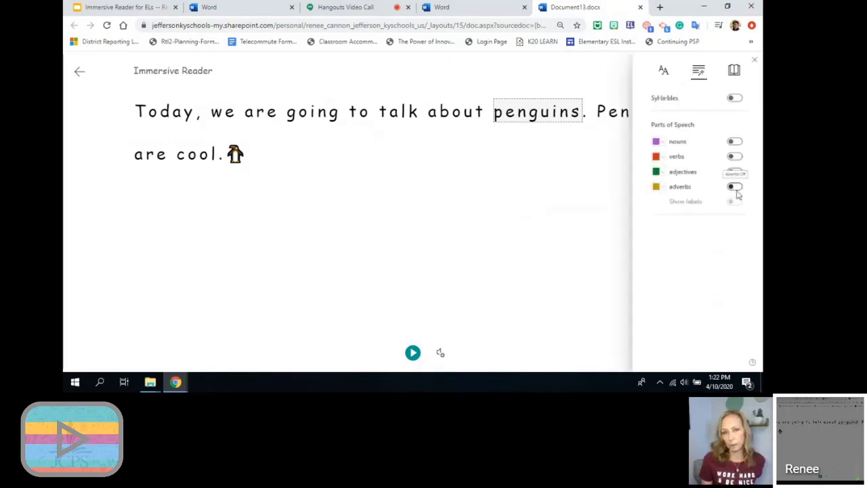
pyautogui.click(734, 70)
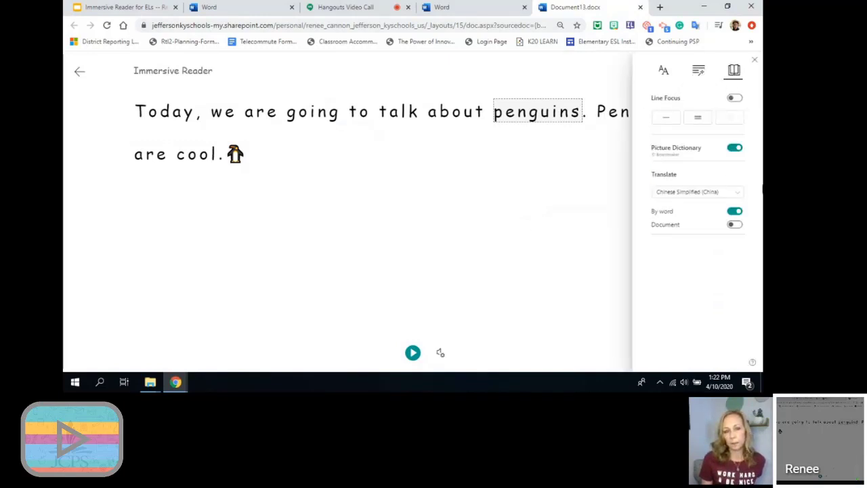
pyautogui.click(739, 227)
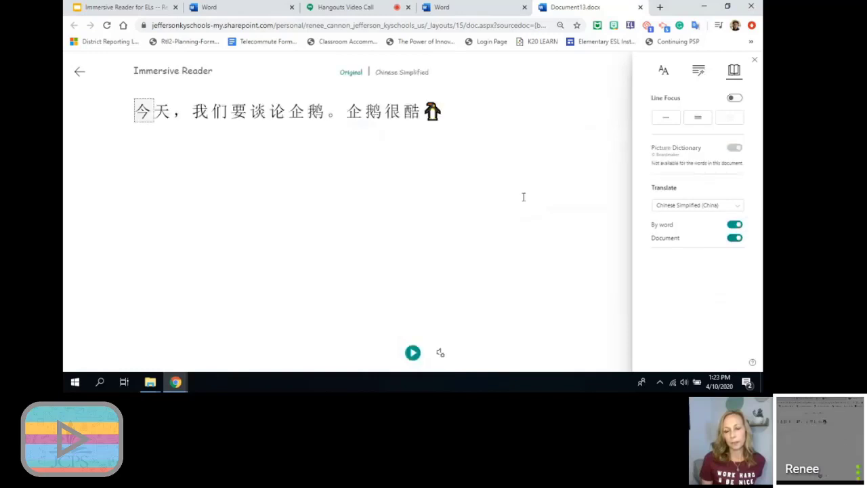
pyautogui.click(354, 71)
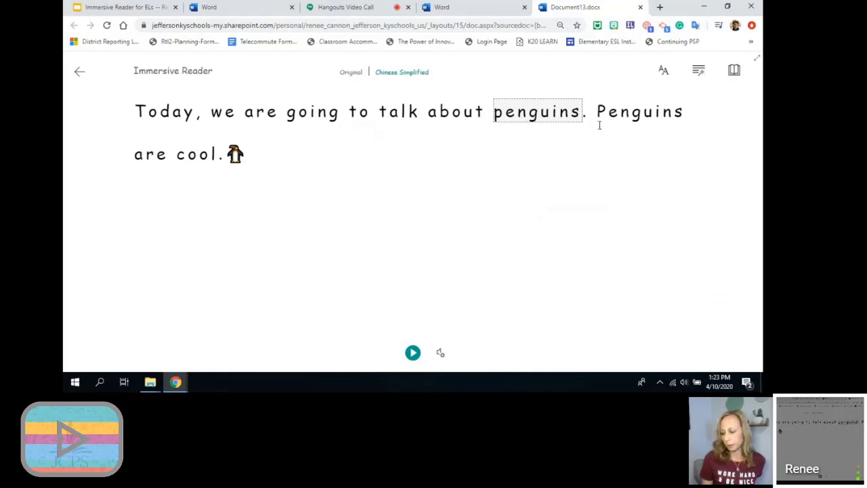
# - Try Line Focus with one line and with three lines, and turn it off again
pyautogui.click(735, 70)
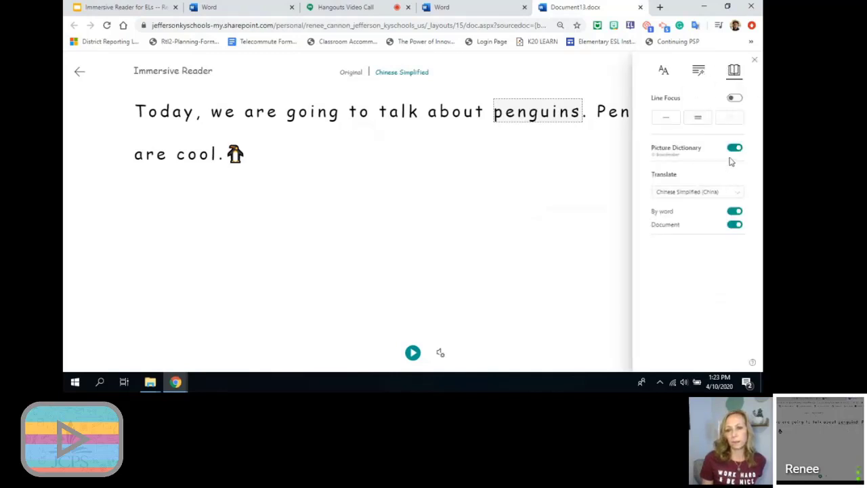
pyautogui.click(661, 120)
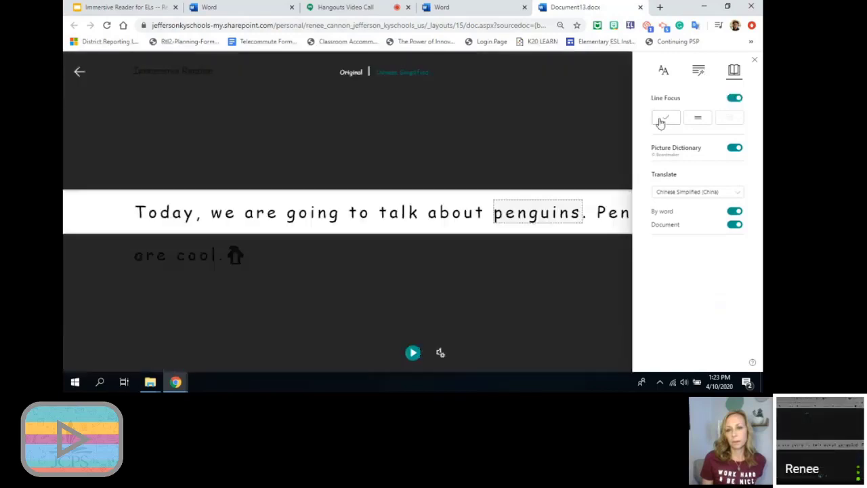
pyautogui.click(697, 122)
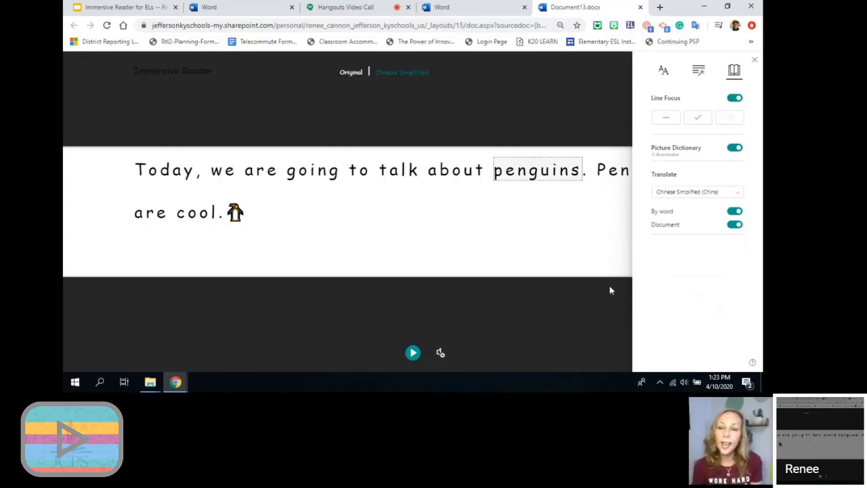
pyautogui.click(730, 100)
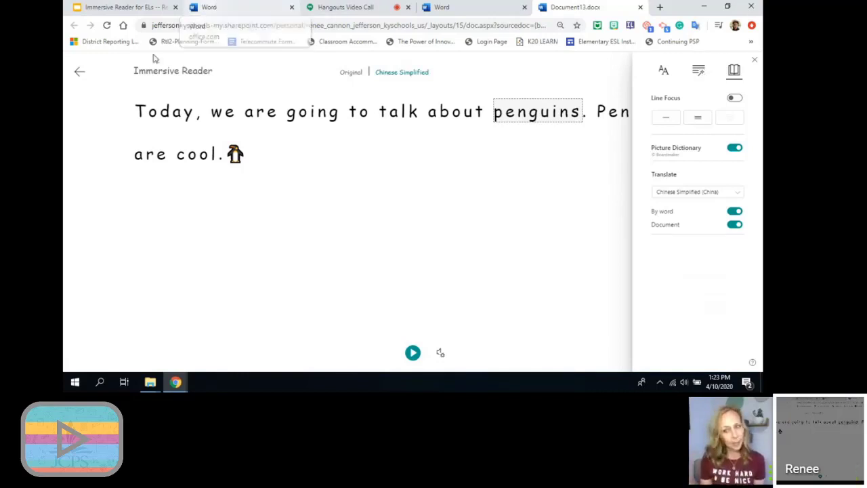
# - Exit Immersive Reader and load the Office home page in the browser tab that holds the Word start page
pyautogui.click(79, 72)
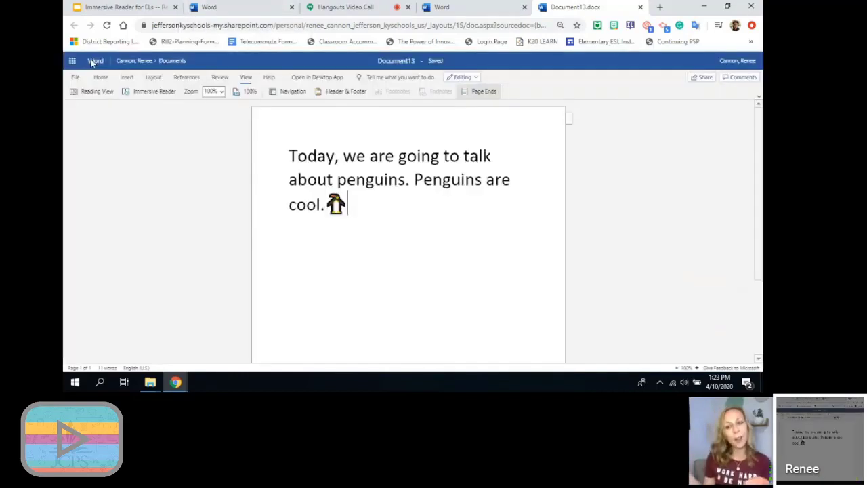
pyautogui.click(211, 6)
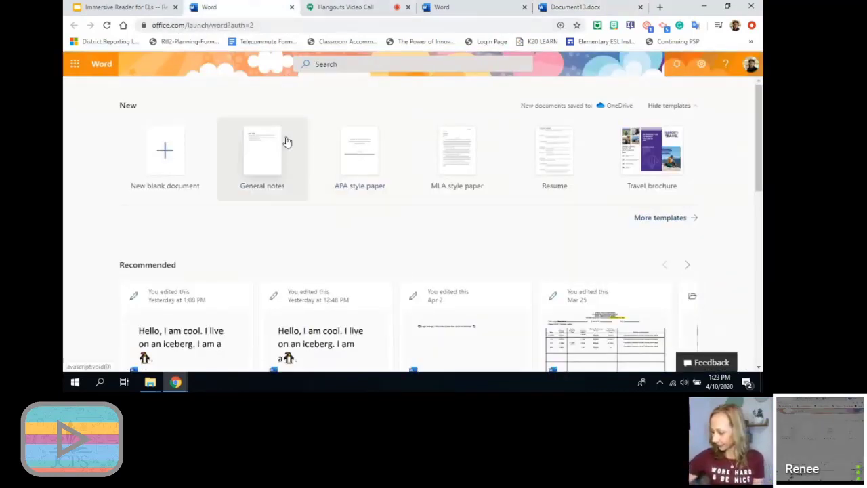
pyautogui.click(74, 64)
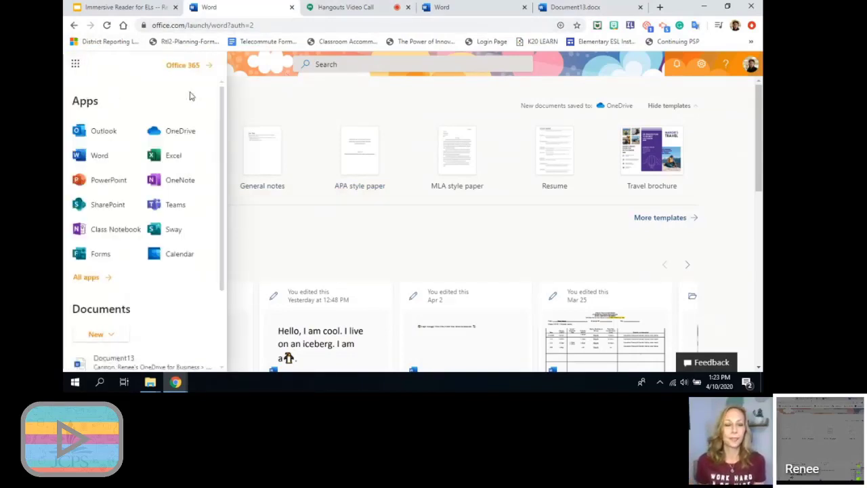
pyautogui.click(260, 77)
pyautogui.click(222, 24)
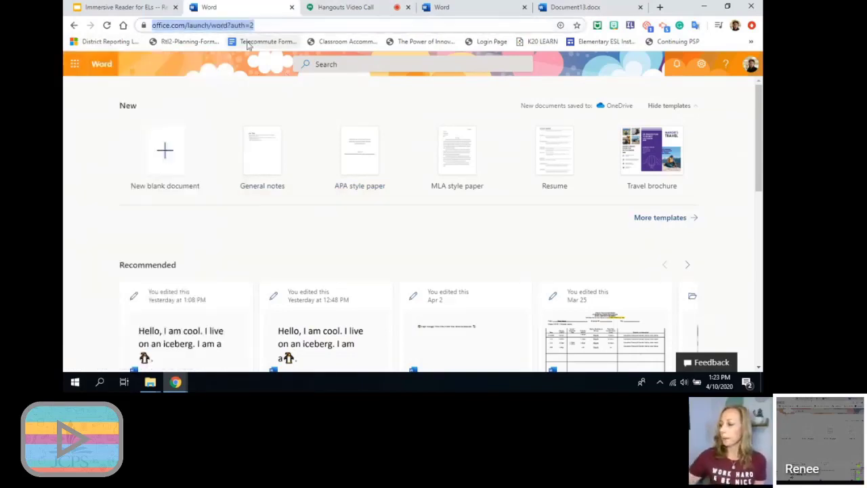
pyautogui.write('office')
pyautogui.press('Return')
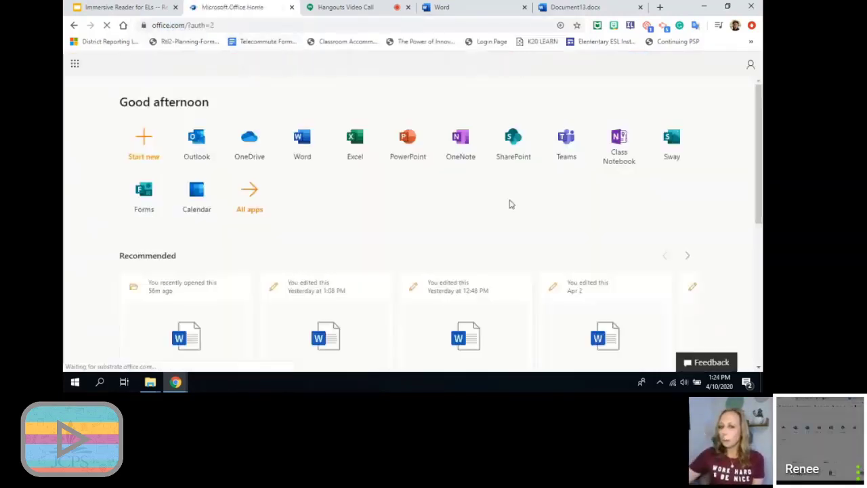
# - Open Word from the Office home page and upload the first file in the Documents folder to open it online
pyautogui.click(303, 162)
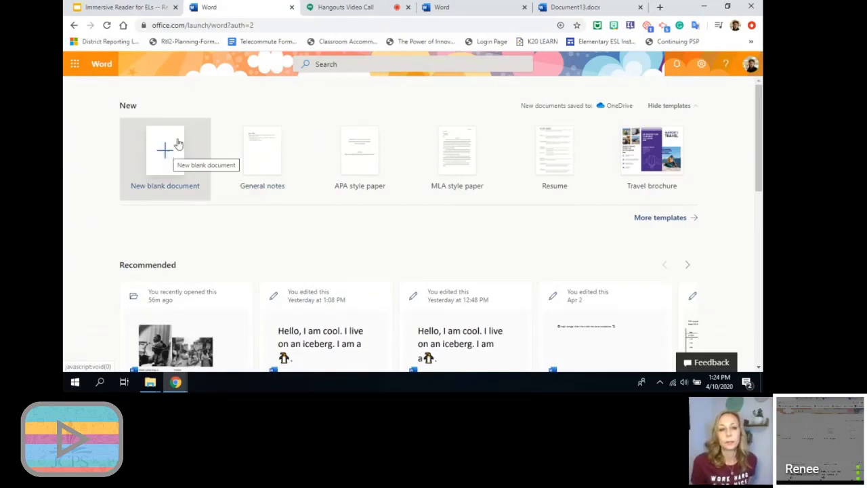
pyautogui.scroll(-1, 201, 179)
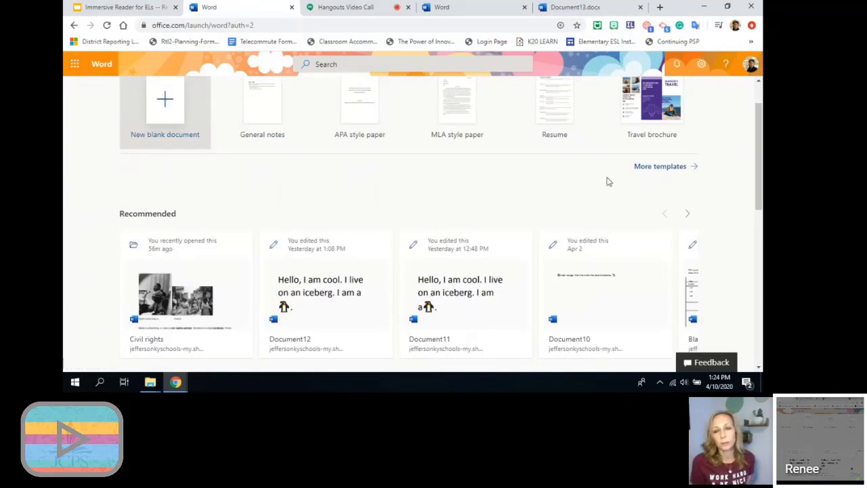
pyautogui.scroll(-3, 605, 181)
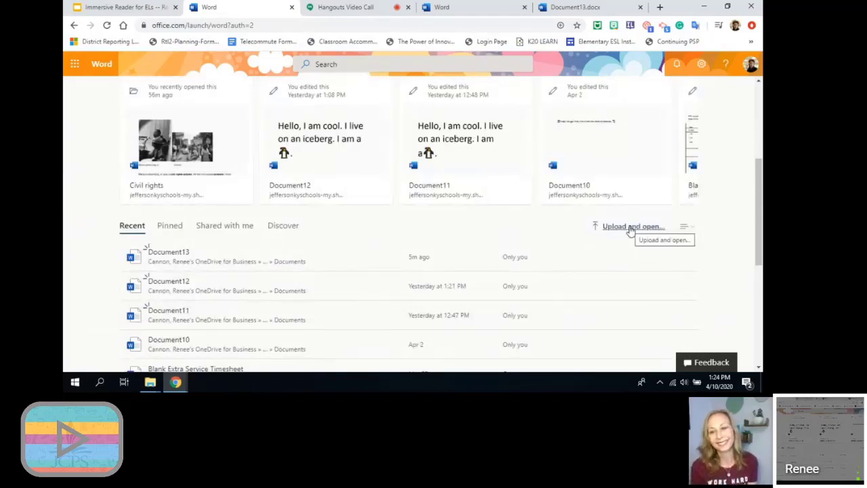
pyautogui.click(631, 229)
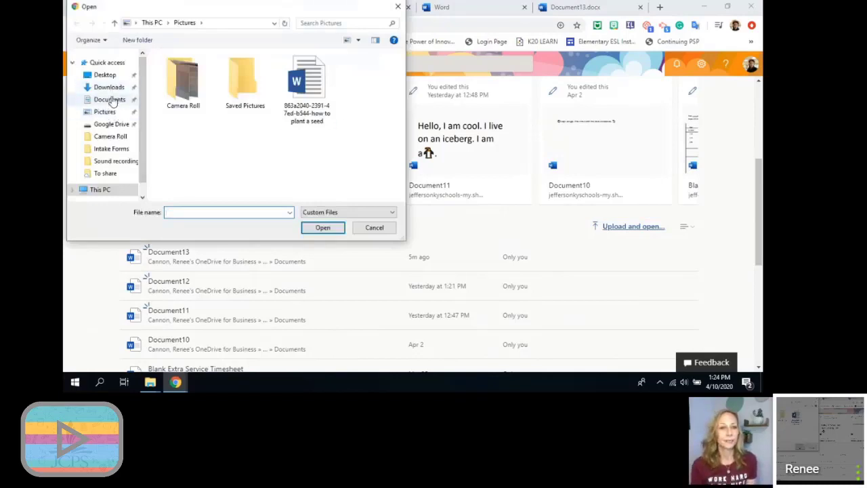
pyautogui.click(112, 99)
pyautogui.doubleClick(181, 71)
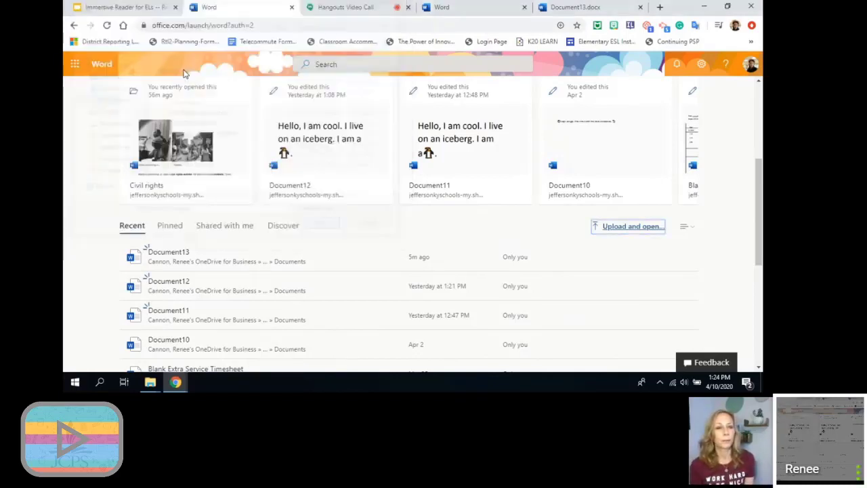